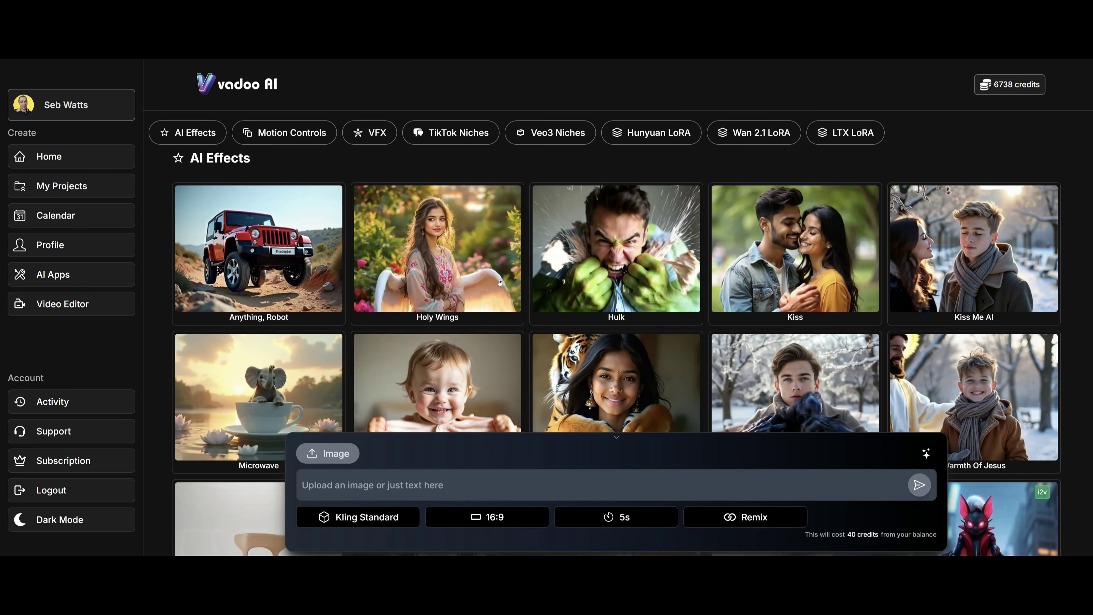
Select the 360 Rotation effect and set the video quality to 720p.
{"action": "scroll", "coordinate": [501, 283], "scroll_direction": "down", "scroll_amount": 7}
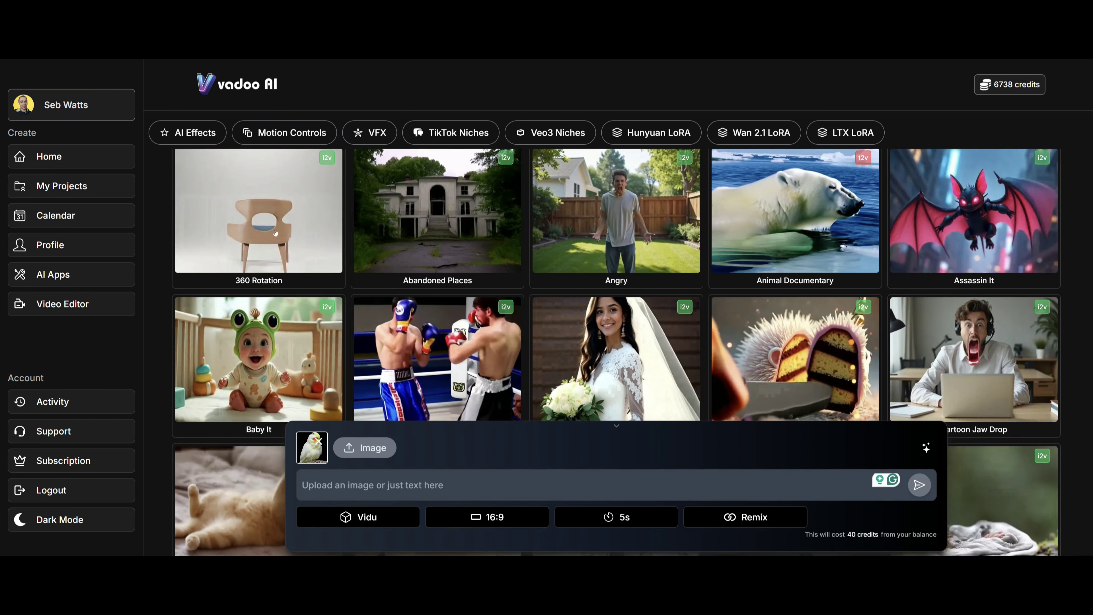
{"action": "left_click", "coordinate": [287, 231]}
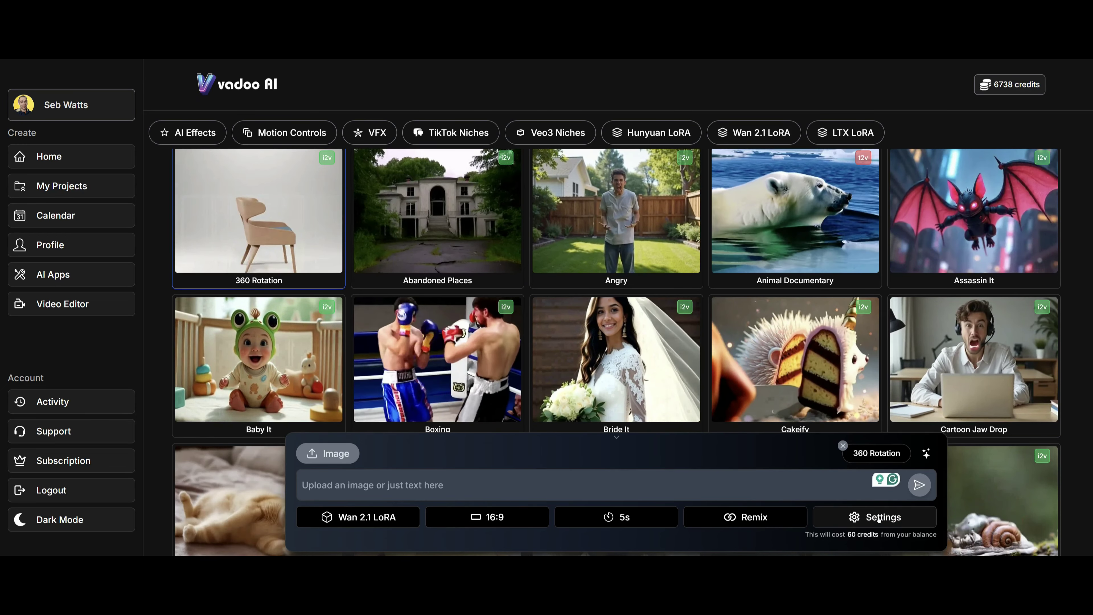
{"action": "left_click", "coordinate": [855, 527]}
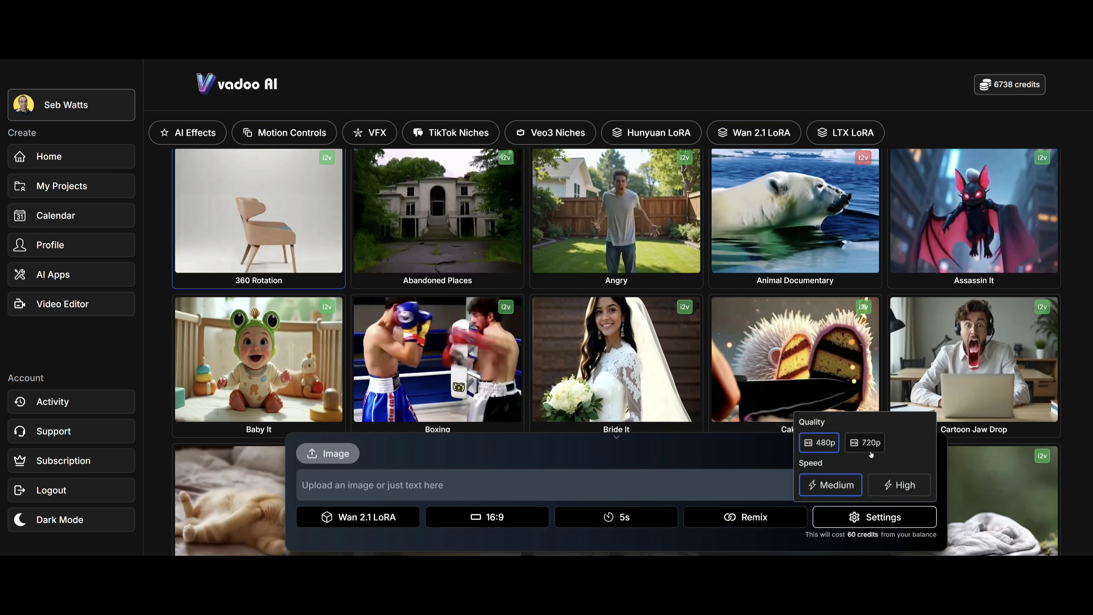
{"action": "left_click", "coordinate": [875, 444]}
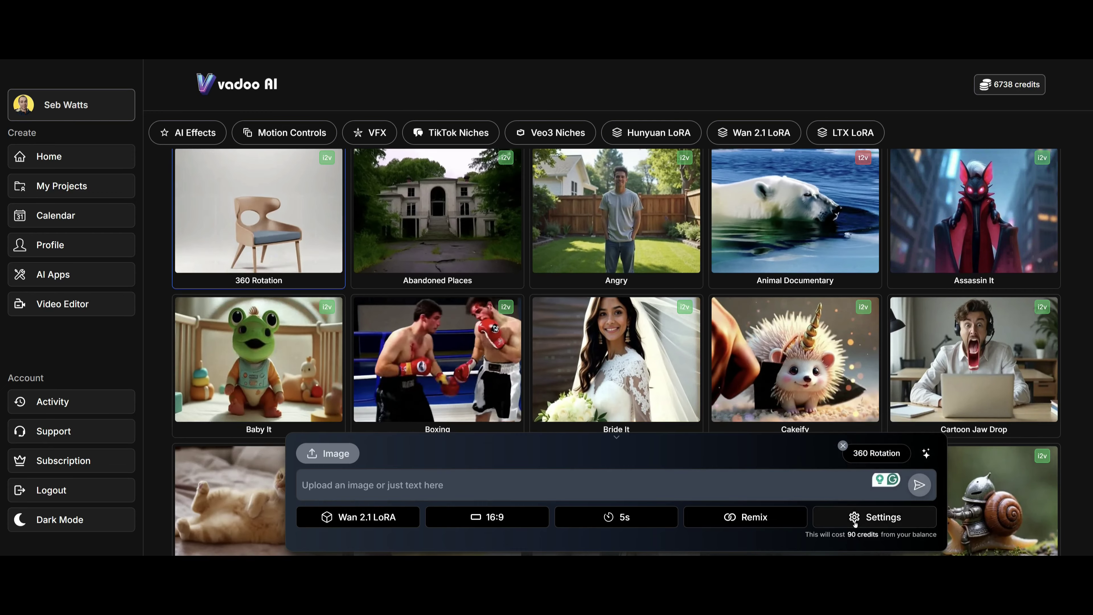
Try the High speed setting and return the generation speed to Medium.
{"action": "left_click", "coordinate": [855, 517]}
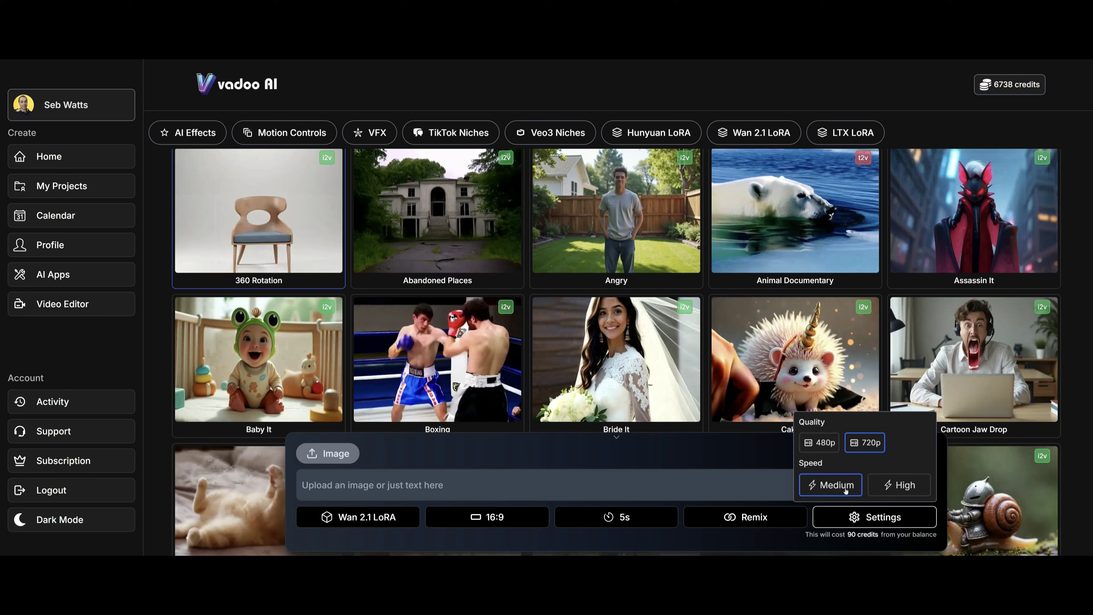
{"action": "left_click", "coordinate": [898, 486]}
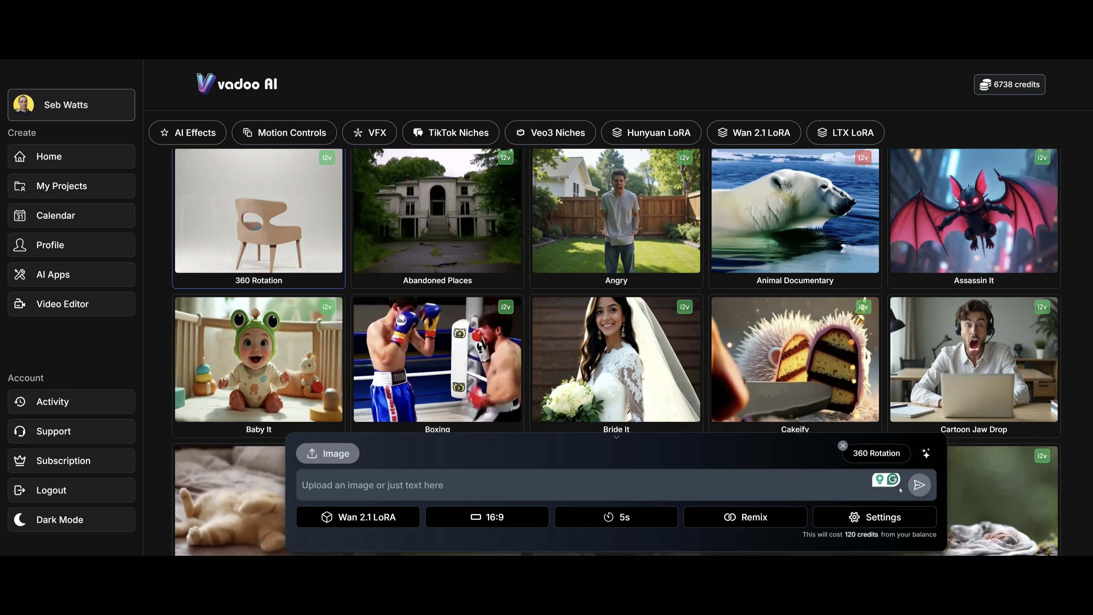
{"action": "left_click", "coordinate": [870, 517]}
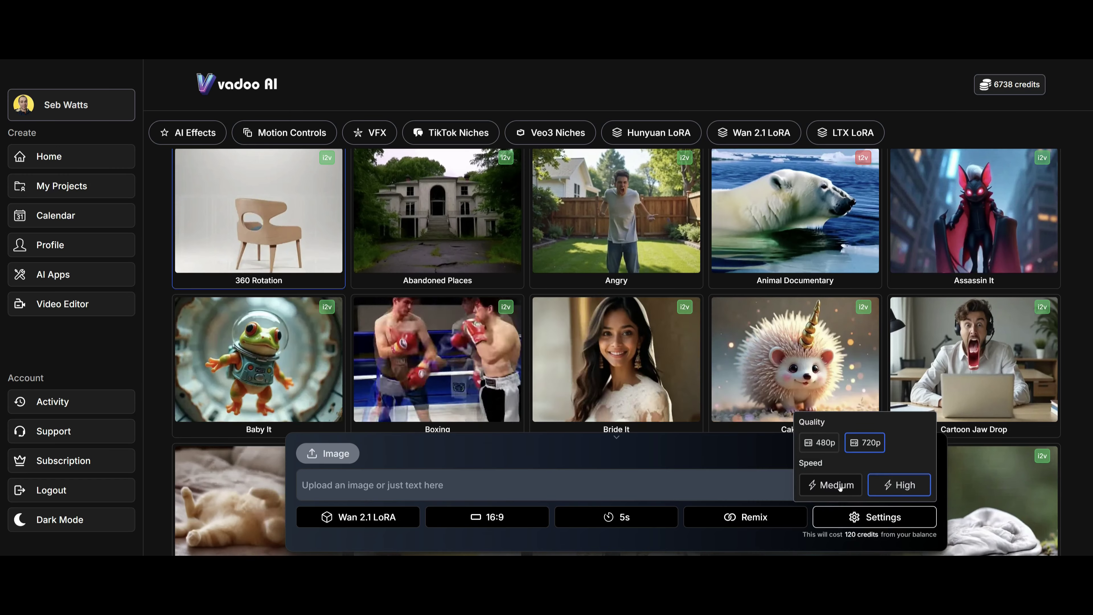
{"action": "left_click", "coordinate": [837, 485]}
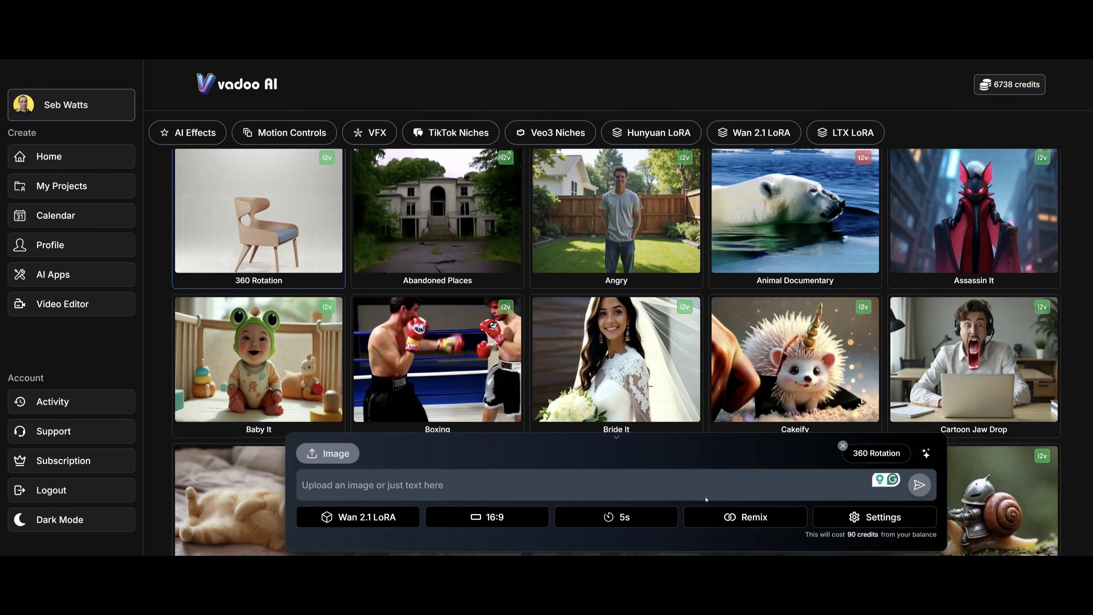
Generate a video from the pink teacup image with the prompt "the teacup rotates 360 degrees" and play it.
{"action": "left_click", "coordinate": [327, 453]}
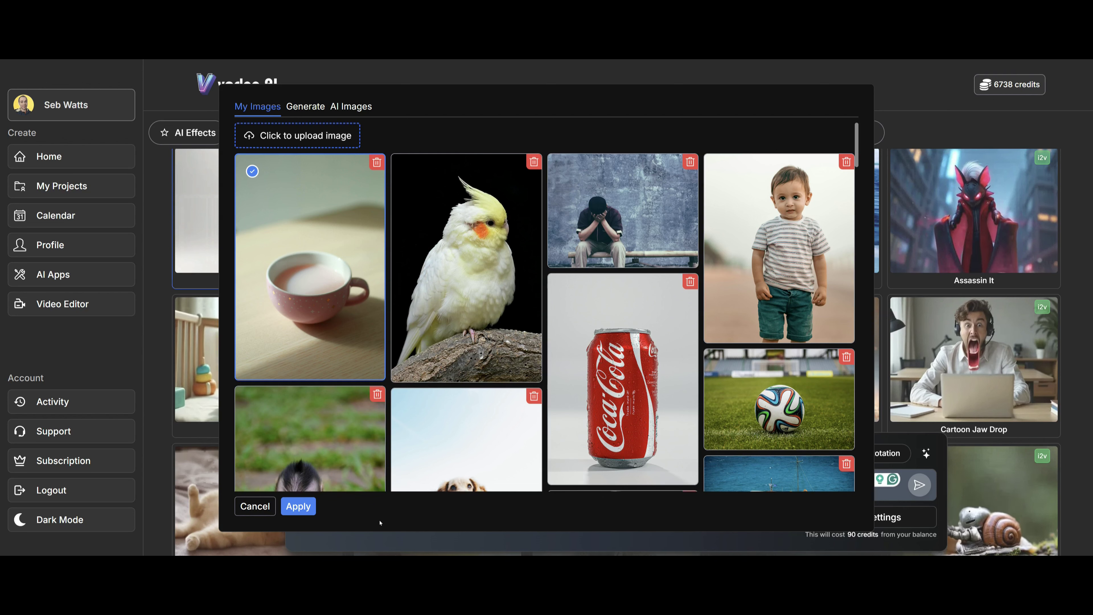
{"action": "left_click", "coordinate": [294, 504]}
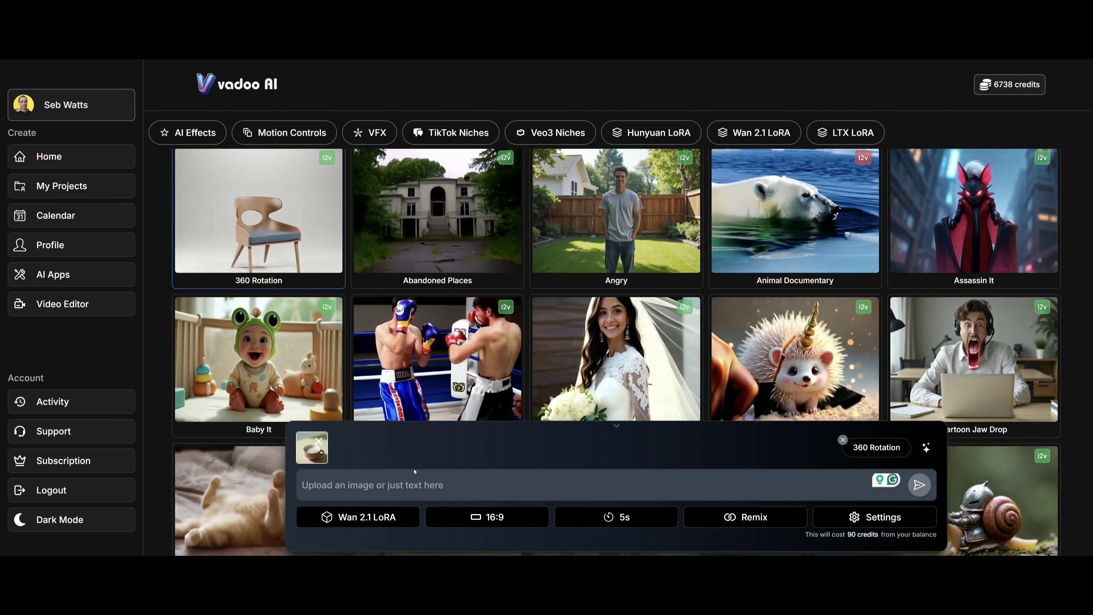
{"action": "left_click", "coordinate": [485, 491]}
{"action": "type", "text": "the teacup rotates 360 degrees"}
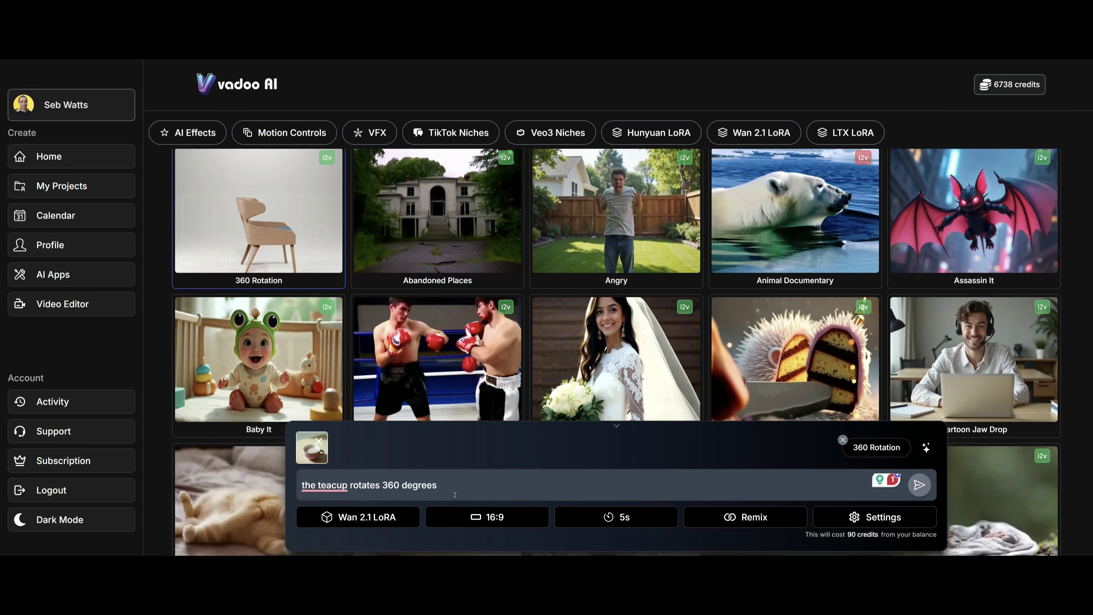
{"action": "key", "text": "ctrl+m"}
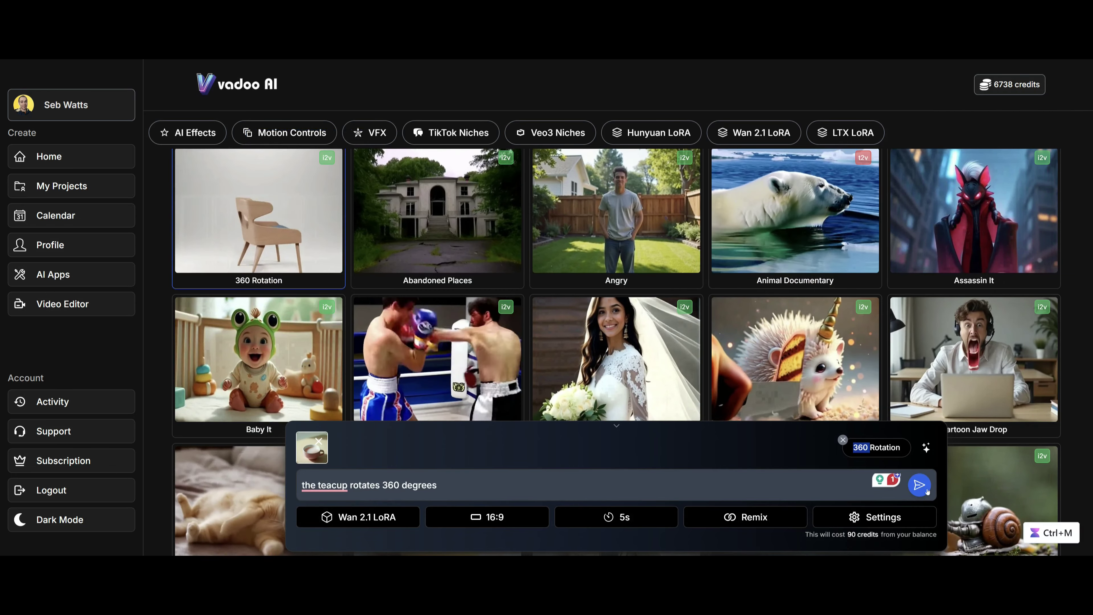
{"action": "left_click", "coordinate": [920, 485]}
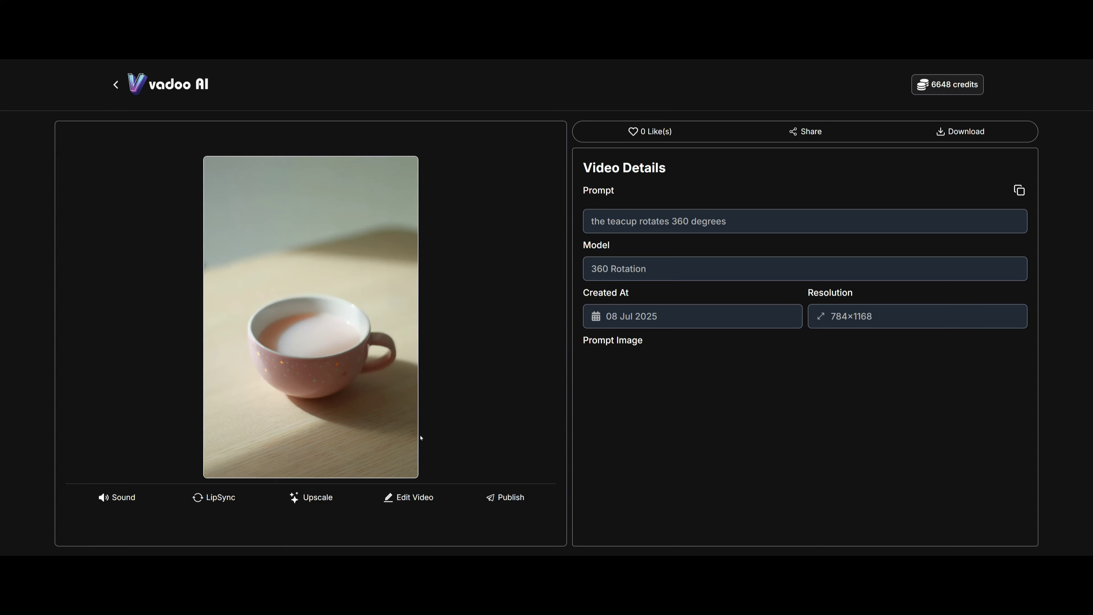
{"action": "mouse_move", "coordinate": [235, 427]}
{"action": "left_click", "coordinate": [211, 458]}
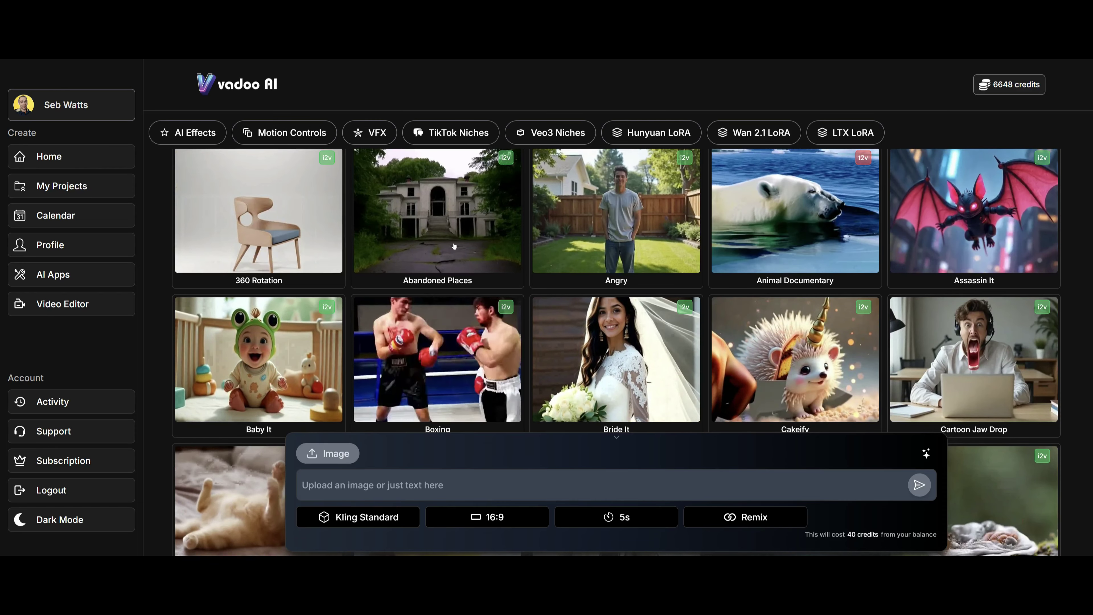
Select the Abandoned Places effect, attach the black-and-white cottage image and open the quality and speed settings.
{"action": "left_click", "coordinate": [448, 256]}
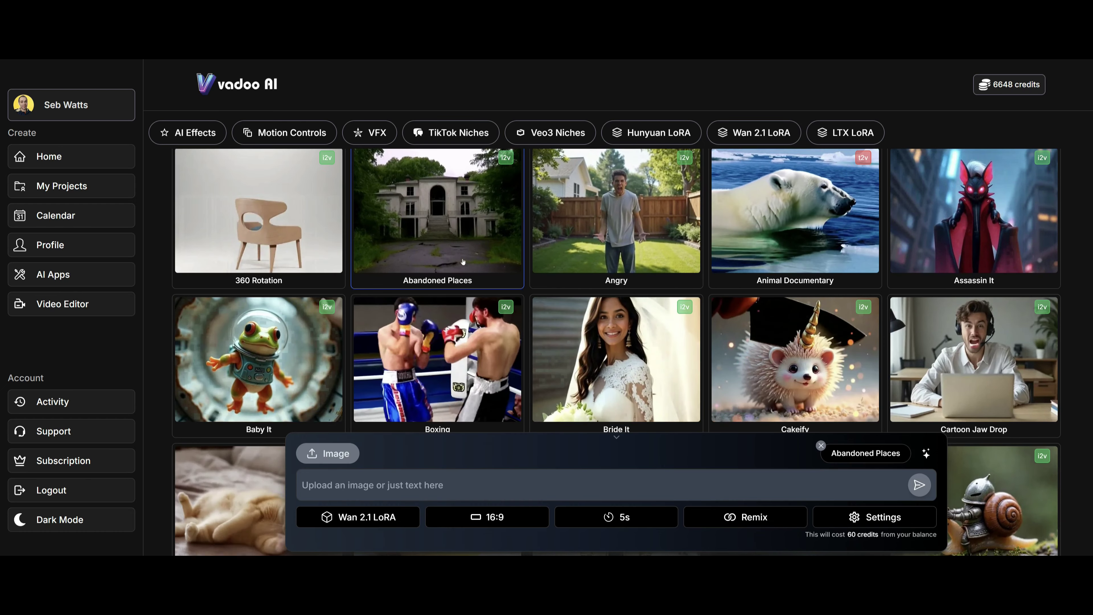
{"action": "left_click", "coordinate": [317, 227]}
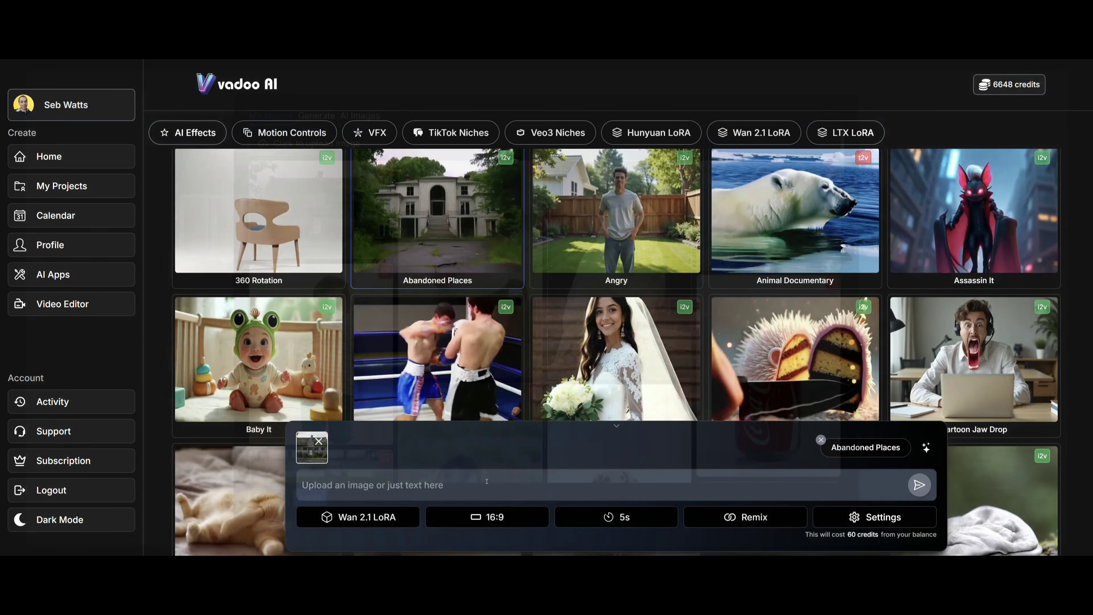
{"action": "left_click", "coordinate": [871, 513]}
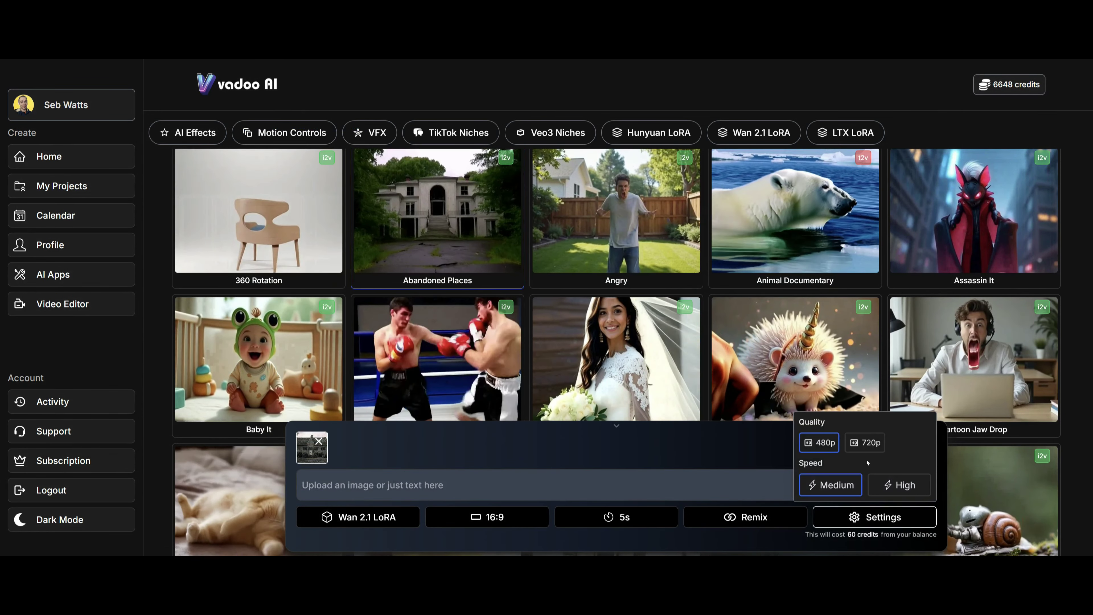
Try to generate the cottage video with the prompt "the cottage is abandoned and haunted".
{"action": "left_click", "coordinate": [638, 492]}
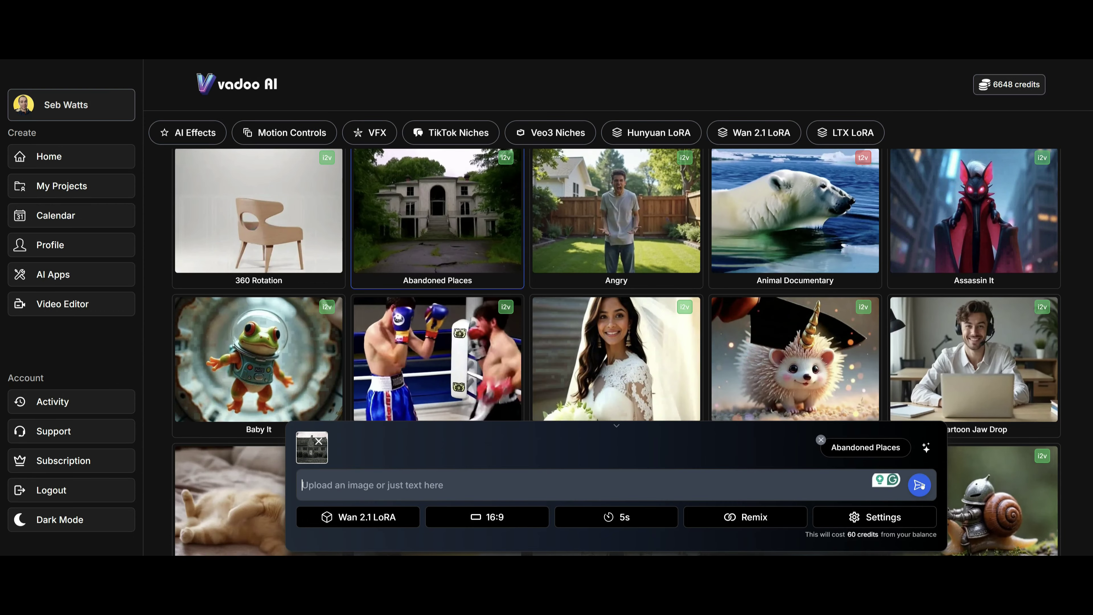
{"action": "type", "text": "the cottage is abandomed and haunted"}
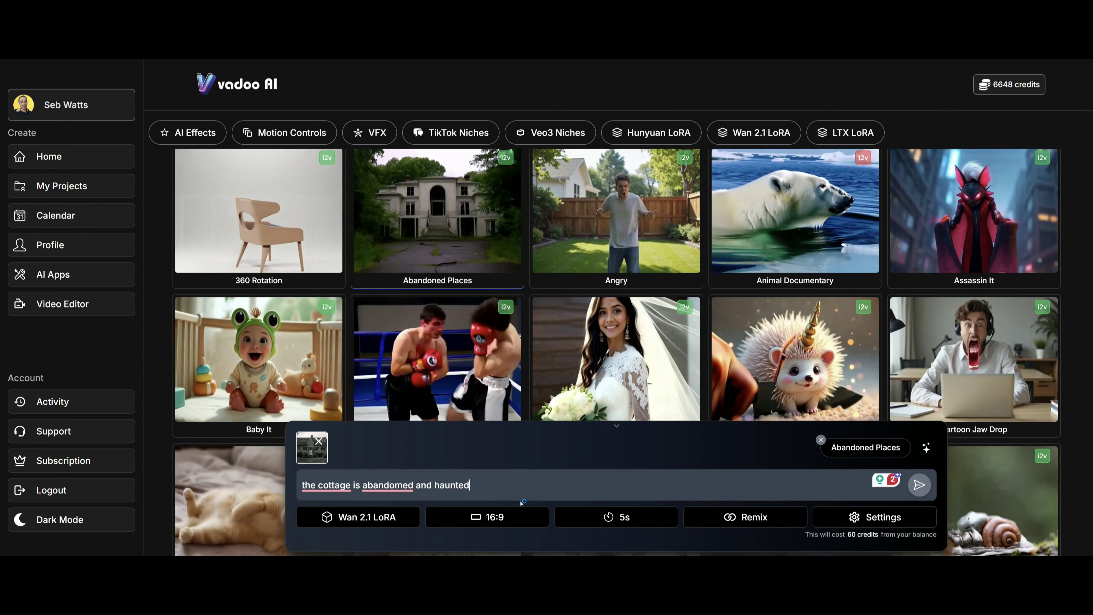
{"action": "mouse_move", "coordinate": [406, 488]}
{"action": "left_click", "coordinate": [390, 398]}
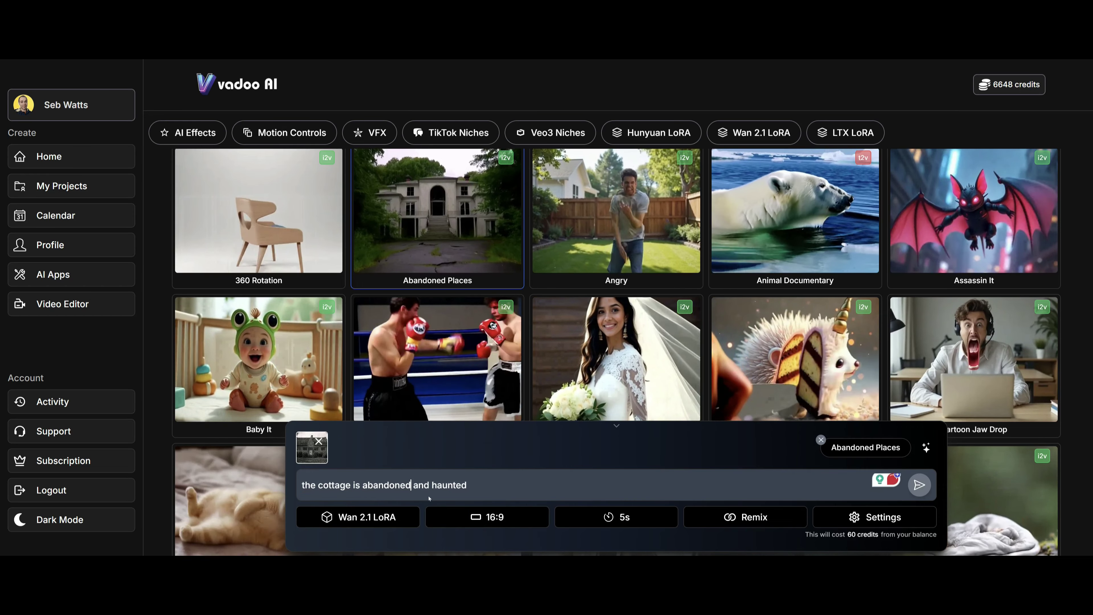
{"action": "left_click", "coordinate": [919, 489]}
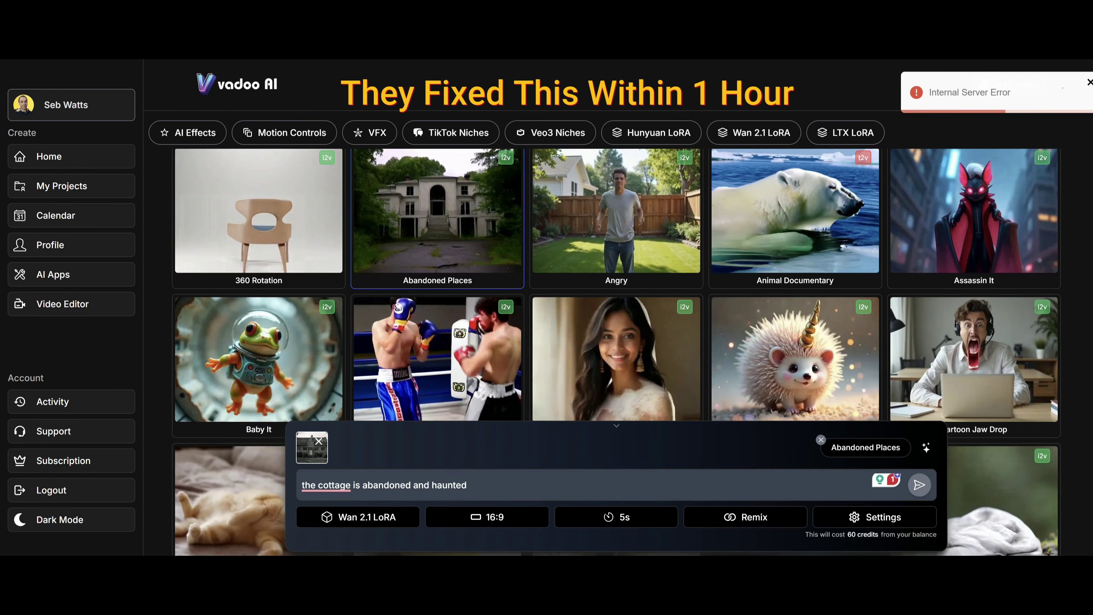
{"action": "left_click", "coordinate": [1071, 83]}
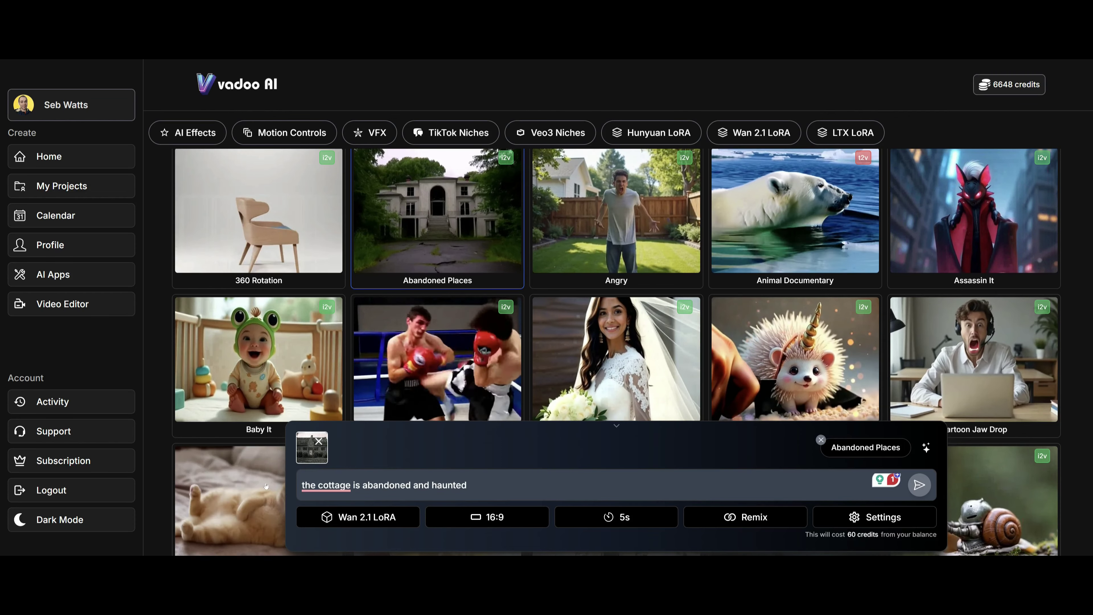
Replace the prompt with "the house is haunted and abandoned", and generate and play the cottage video.
{"action": "key", "text": "ctrl+a"}
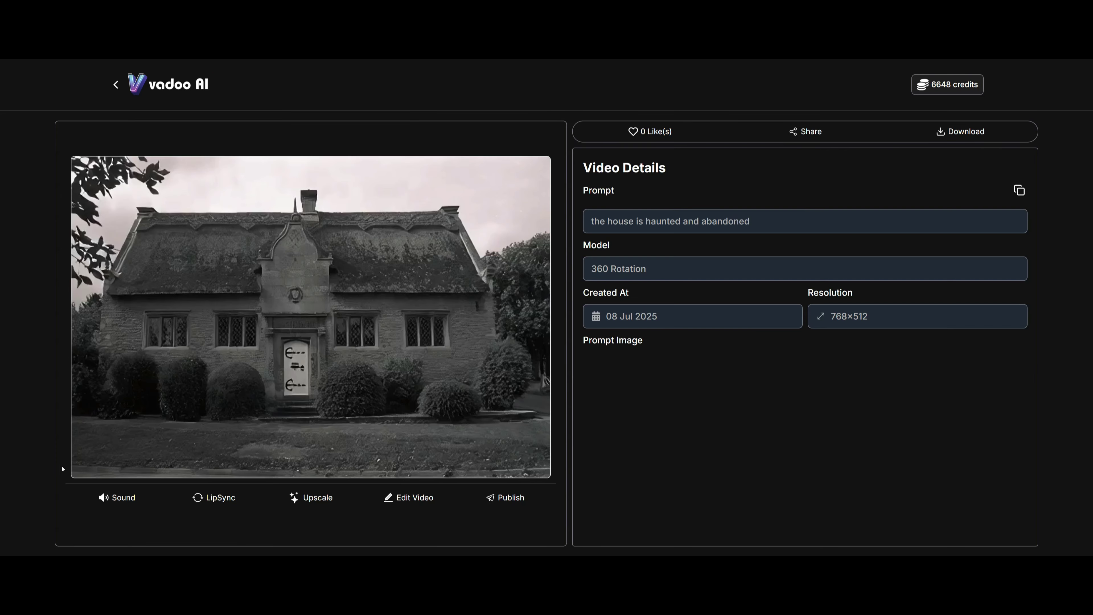
{"action": "left_click", "coordinate": [85, 459]}
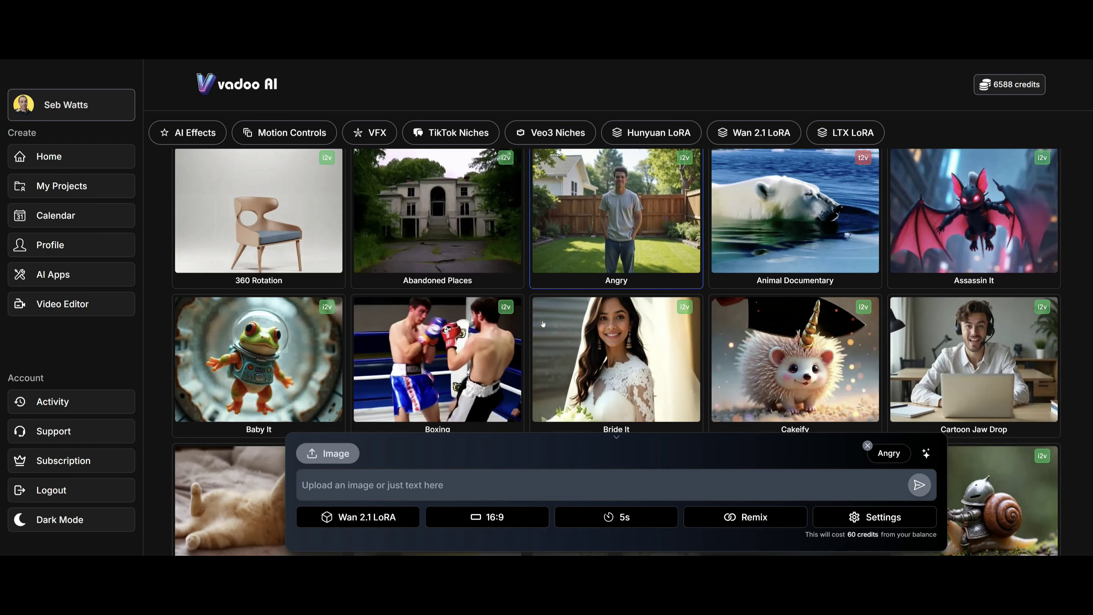
Generate an Angry effect video from the smiling woman image with the prompt "a happy female" and play it.
{"action": "left_click", "coordinate": [347, 457]}
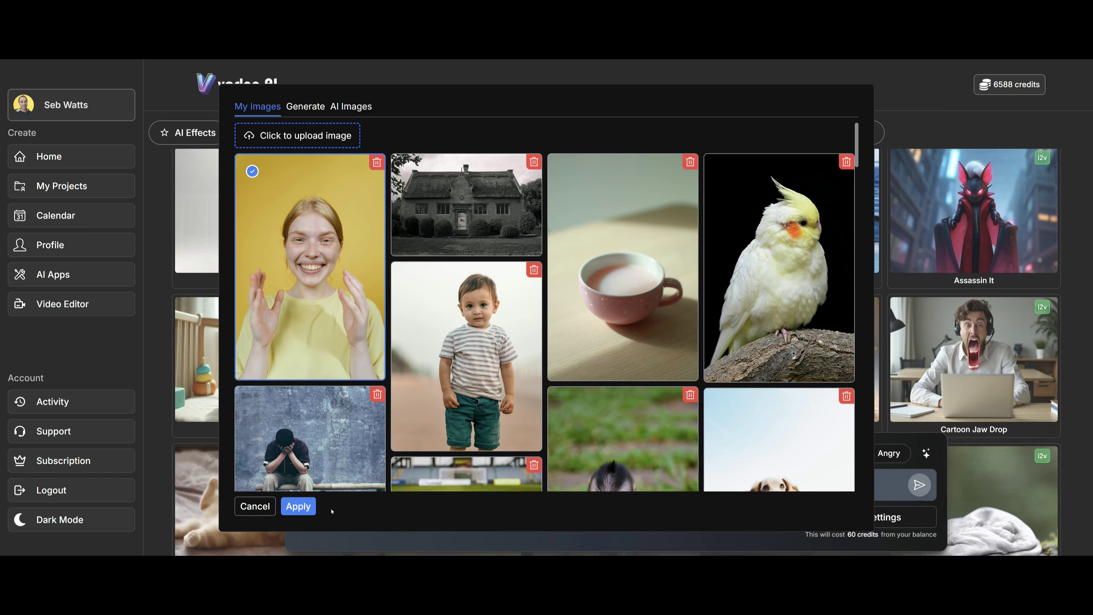
{"action": "left_click", "coordinate": [298, 506]}
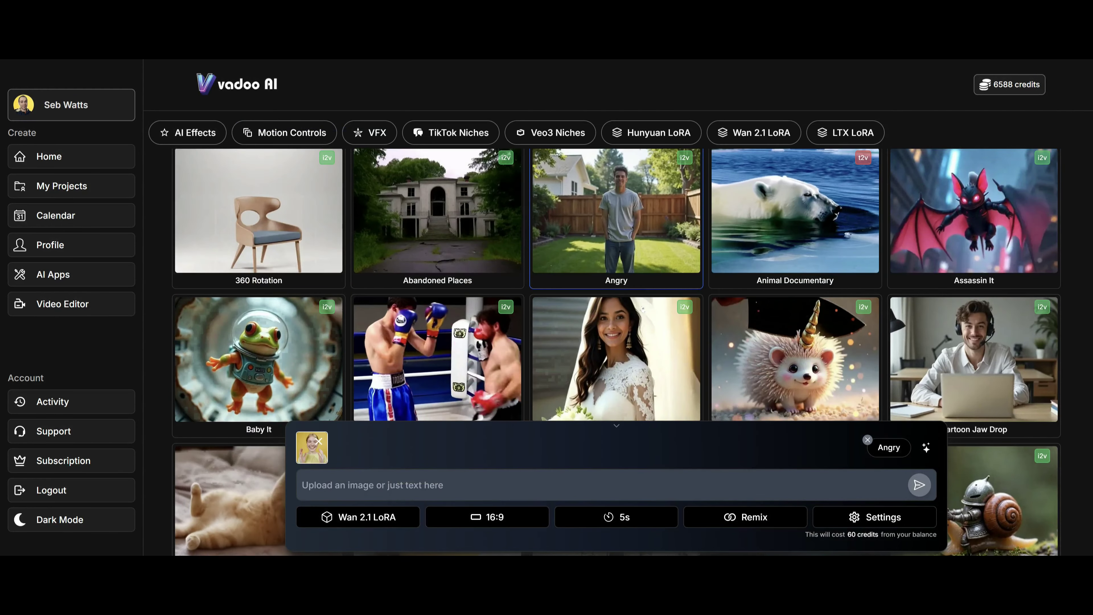
{"action": "left_click", "coordinate": [454, 487]}
{"action": "type", "text": "a happy lady"}
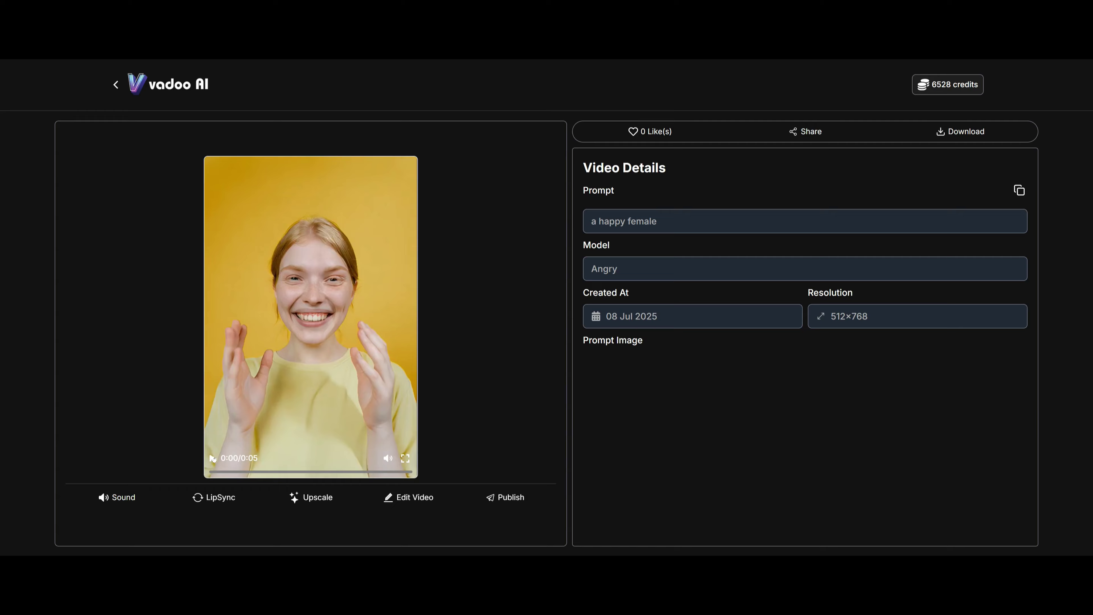
{"action": "left_click", "coordinate": [213, 458]}
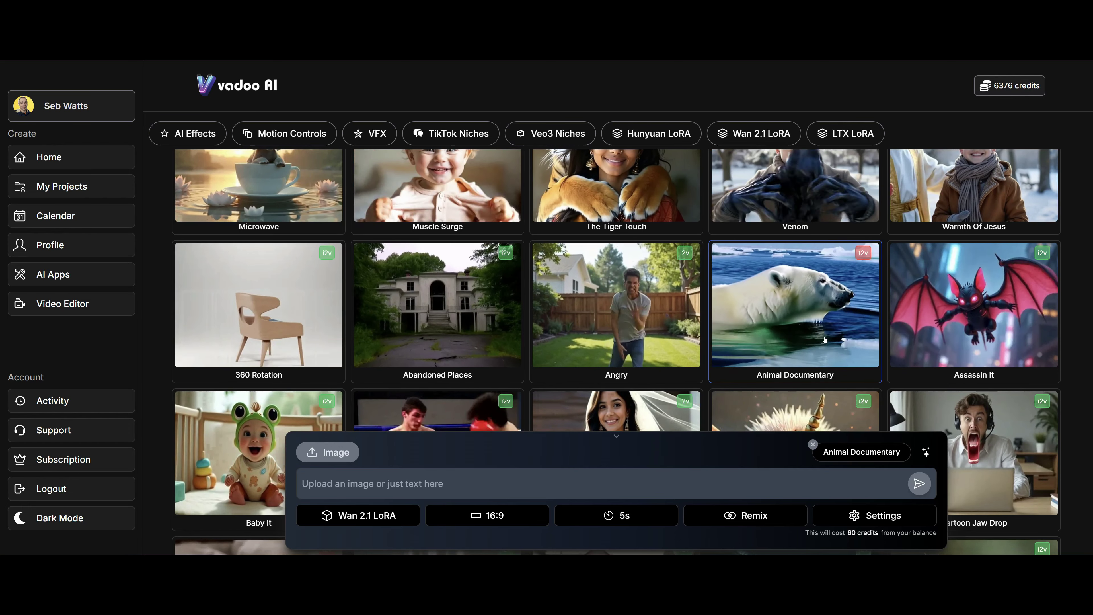
Generate a Kling Standard video from the swan image with the prompt "a swan swimming" and play it.
{"action": "left_click", "coordinate": [327, 452]}
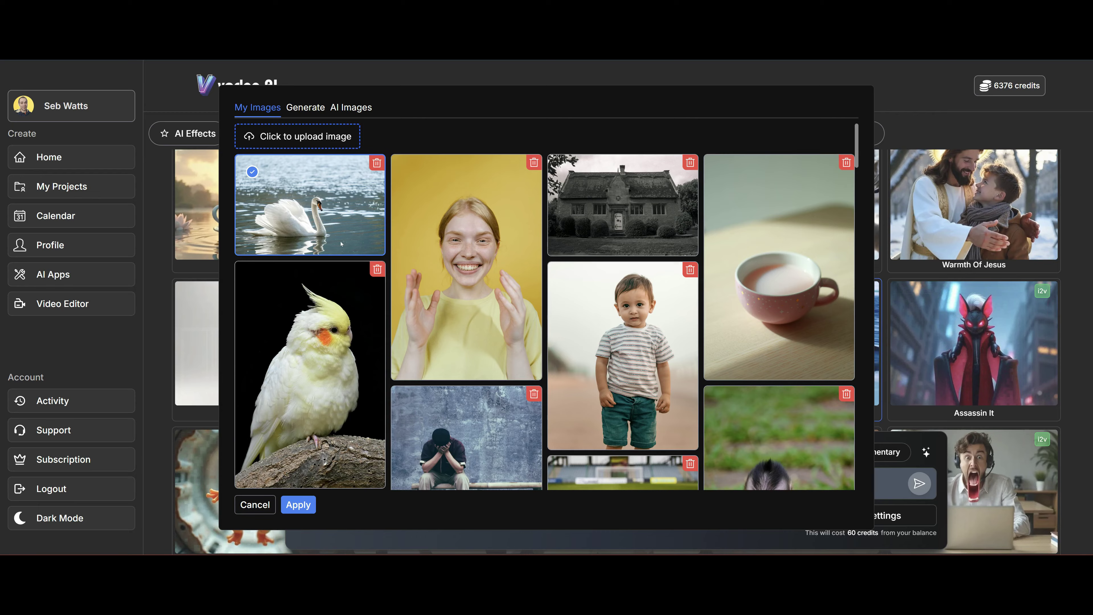
{"action": "key", "text": "Return"}
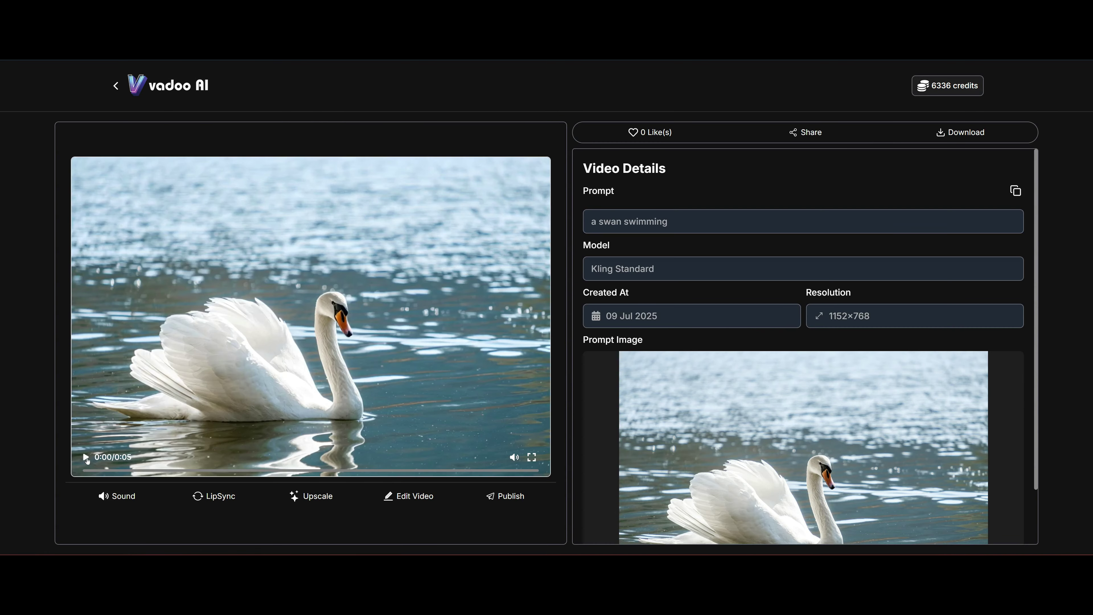
{"action": "left_click", "coordinate": [85, 458]}
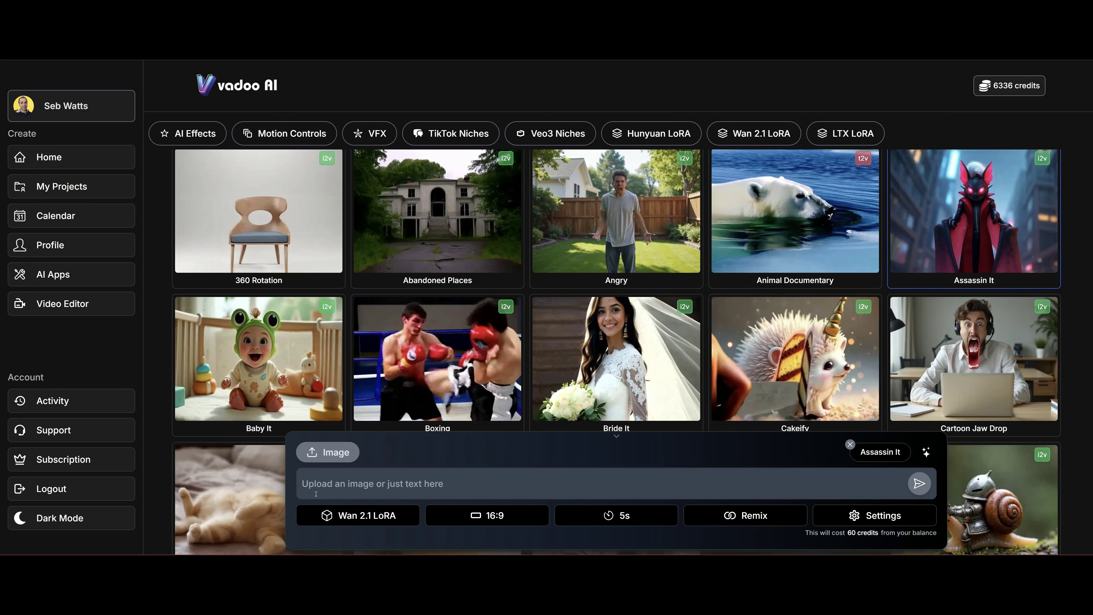
Generate an Assassin It video from the grey cat image with the prompt "a nasty cat that turns into an assassin" and play it.
{"action": "left_click", "coordinate": [328, 452]}
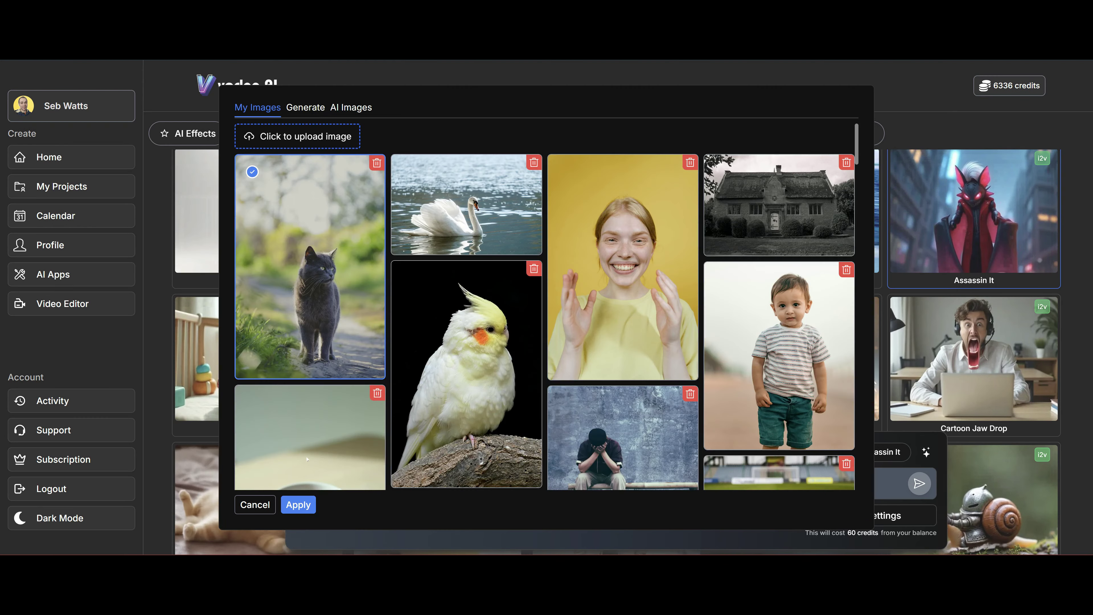
{"action": "left_click", "coordinate": [298, 505]}
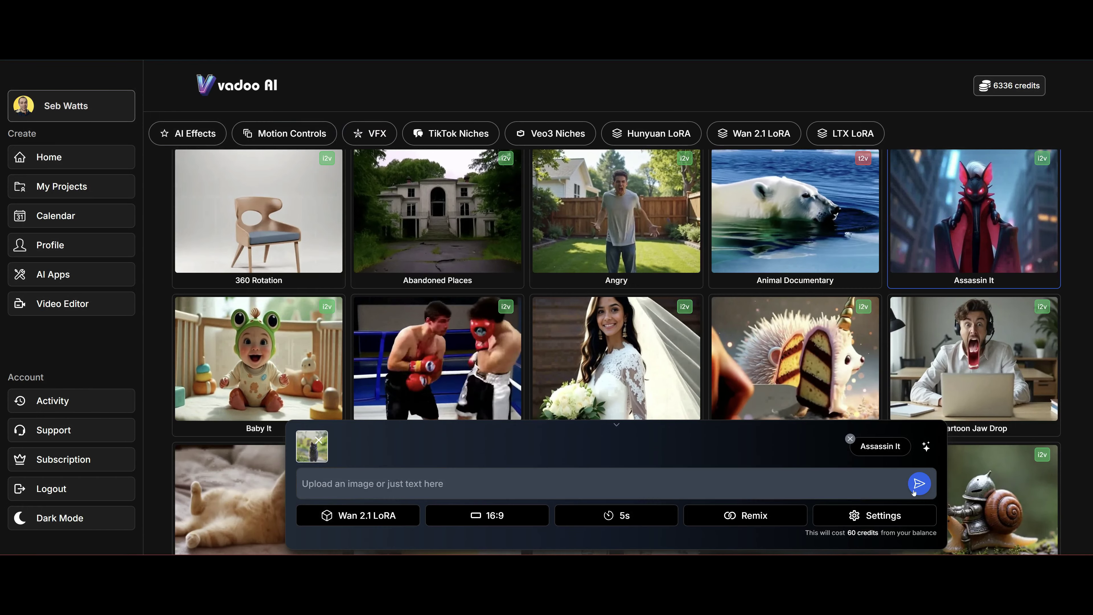
{"action": "left_click", "coordinate": [374, 471]}
{"action": "type", "text": "a nasty cat that turns into an assassin"}
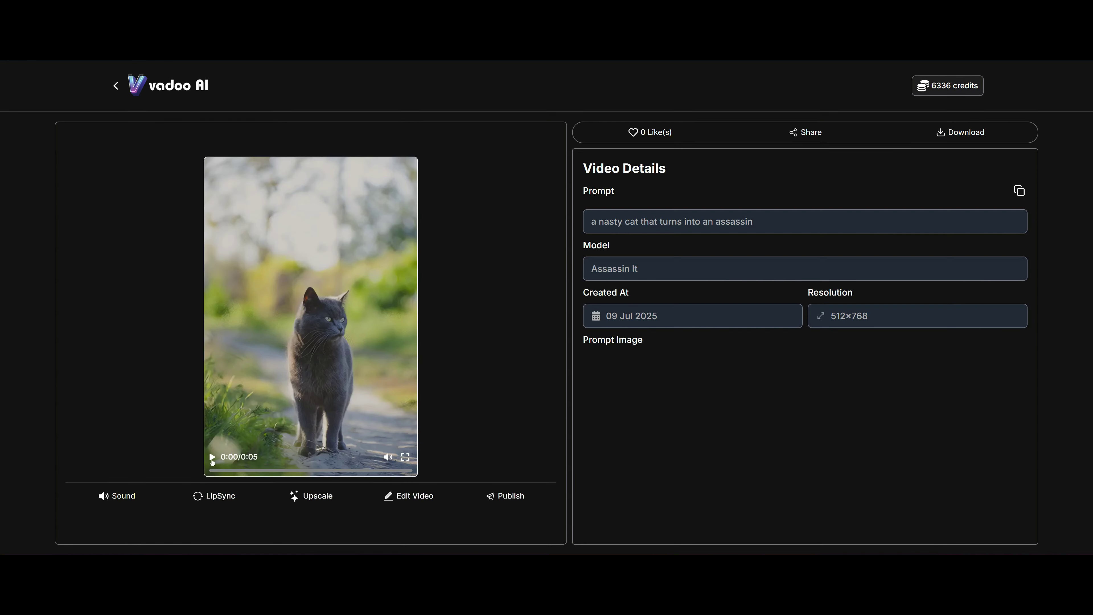
{"action": "left_click", "coordinate": [212, 457]}
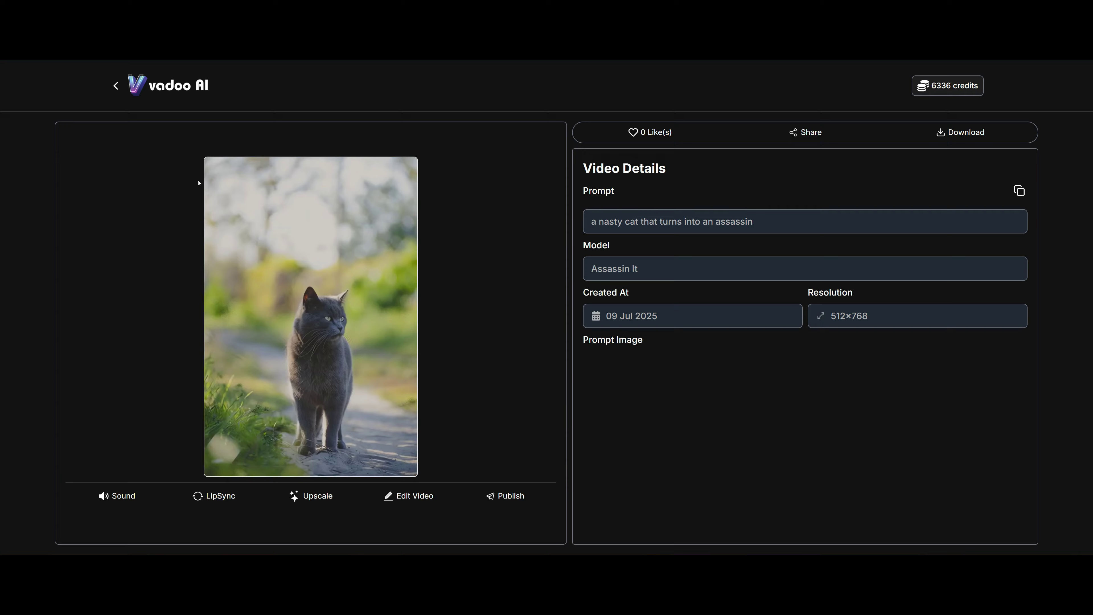
Return to the AI effects gallery and look through the effects from Baby It to Kamehameha.
{"action": "left_click", "coordinate": [122, 85]}
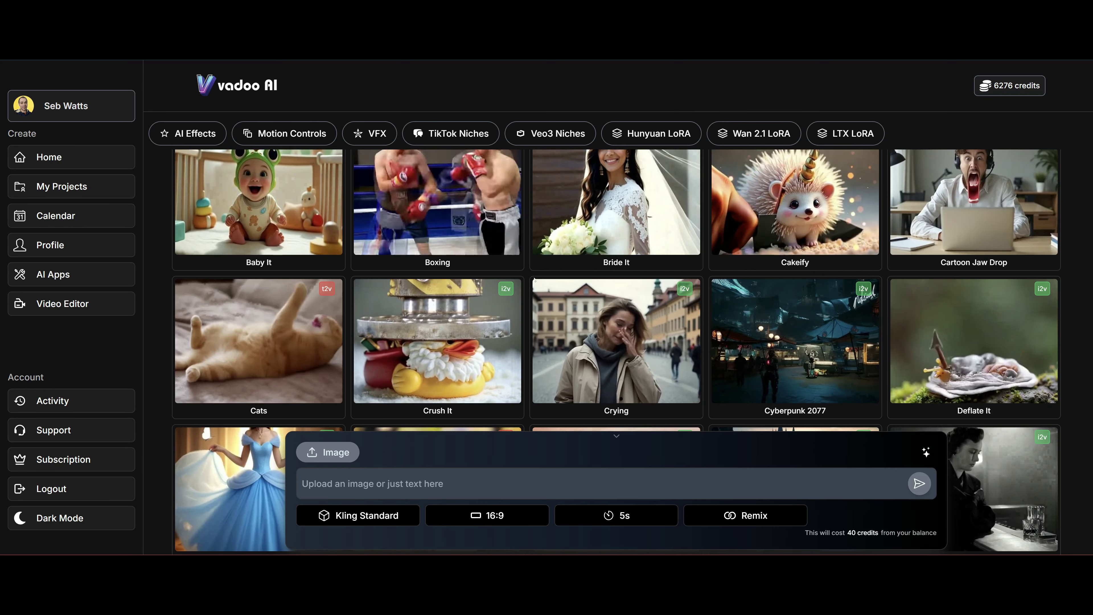
{"action": "scroll", "coordinate": [535, 280], "scroll_direction": "down", "scroll_amount": 10}
{"action": "scroll", "coordinate": [557, 315], "scroll_direction": "up", "scroll_amount": 5}
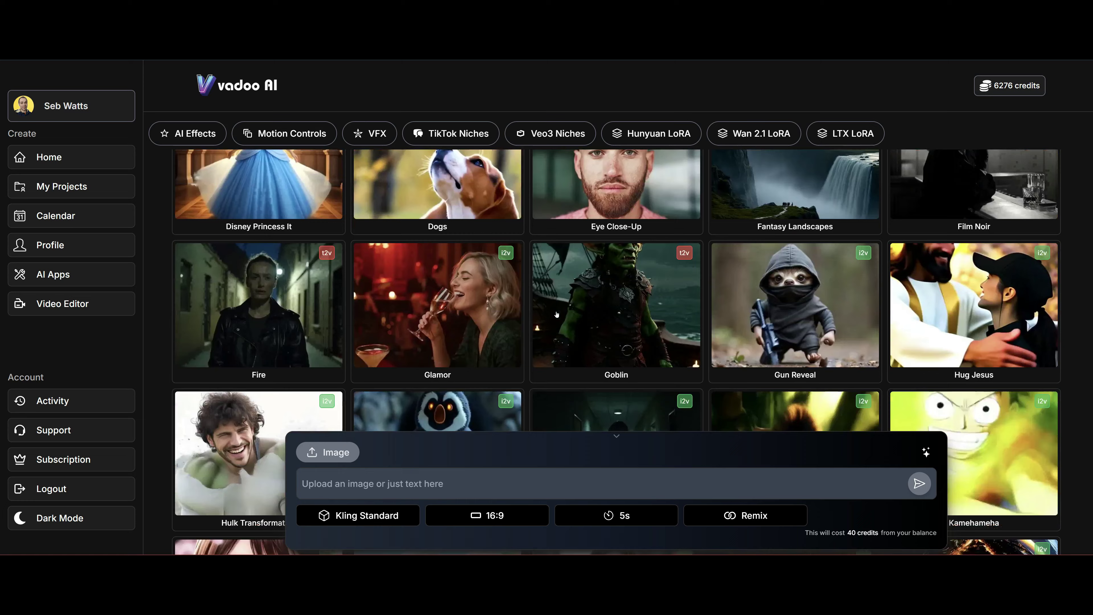
{"action": "scroll", "coordinate": [557, 315], "scroll_direction": "up", "scroll_amount": 3}
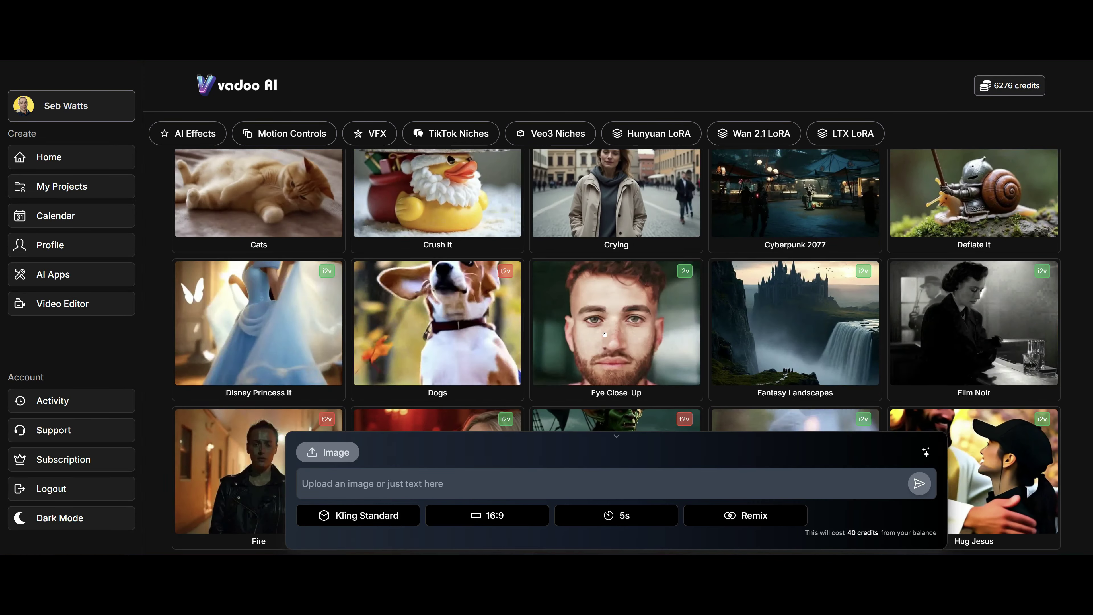